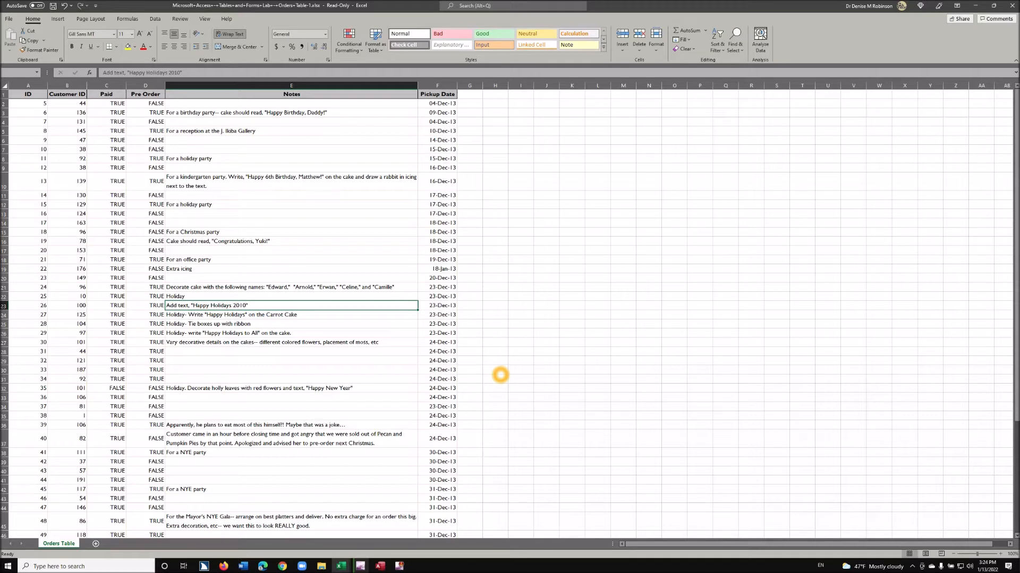
Step: Turn on filtering for the header row of the orders table, from ID through Pickup Date
key("ctrl+Home")
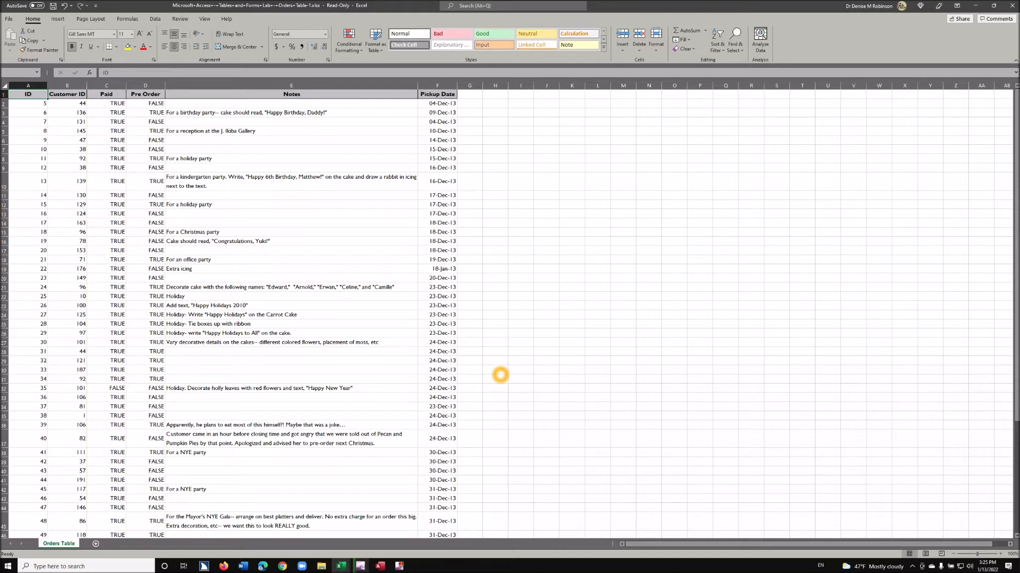
key("ctrl+shift+Right")
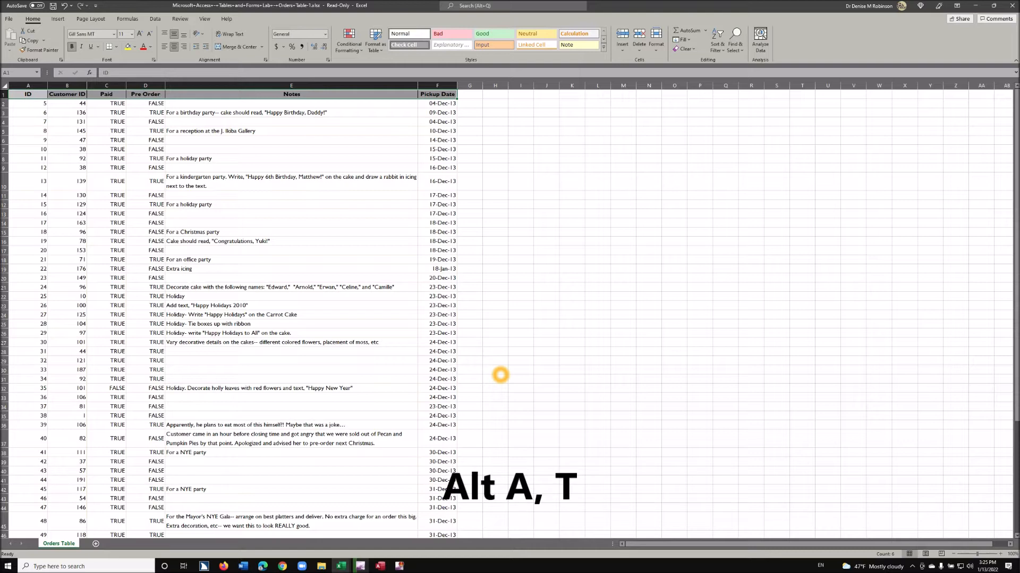
key("alt+a")
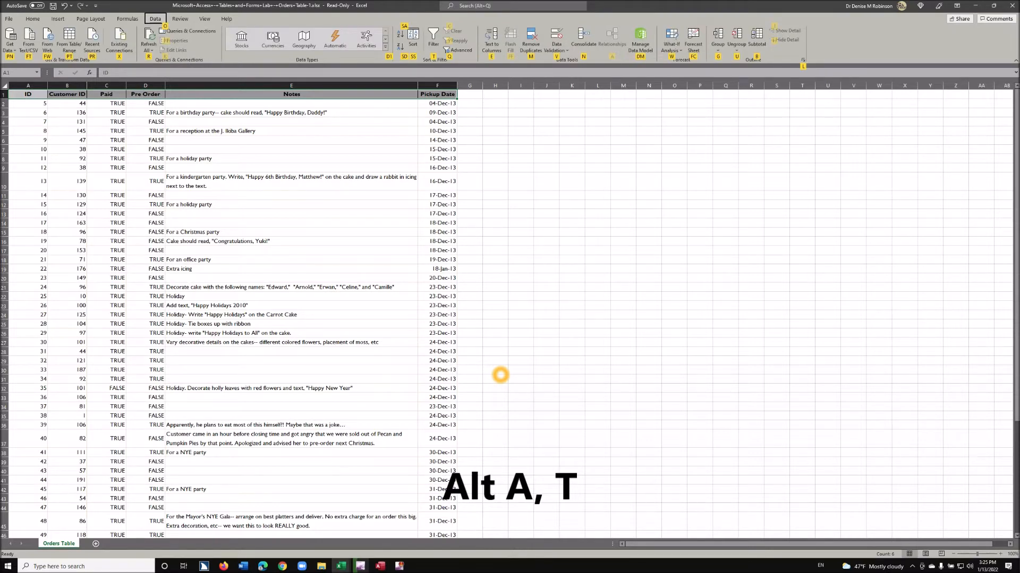
key("t")
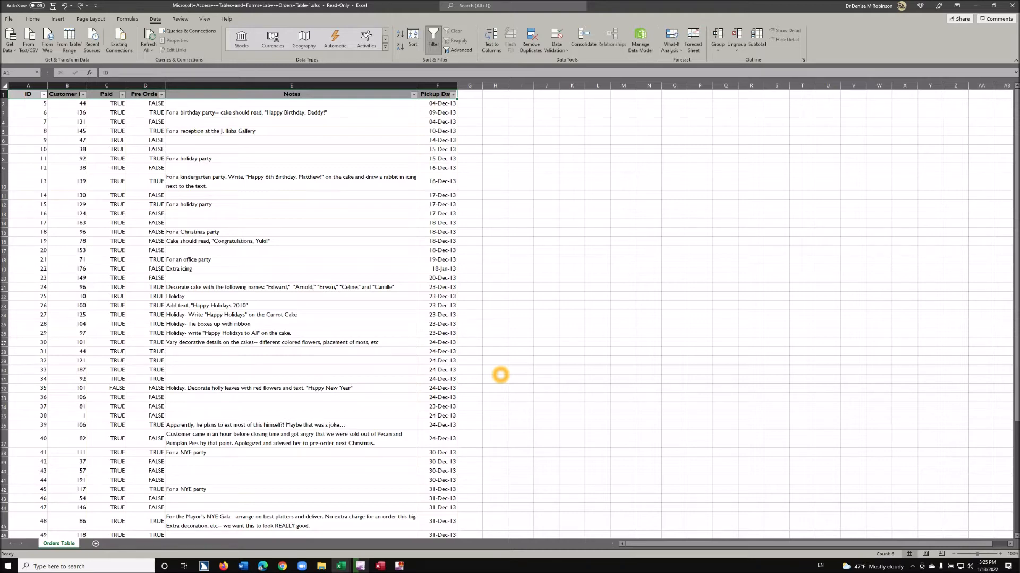
Step: Sort the orders by the Paid column from smallest to largest
key("ctrl+Home")
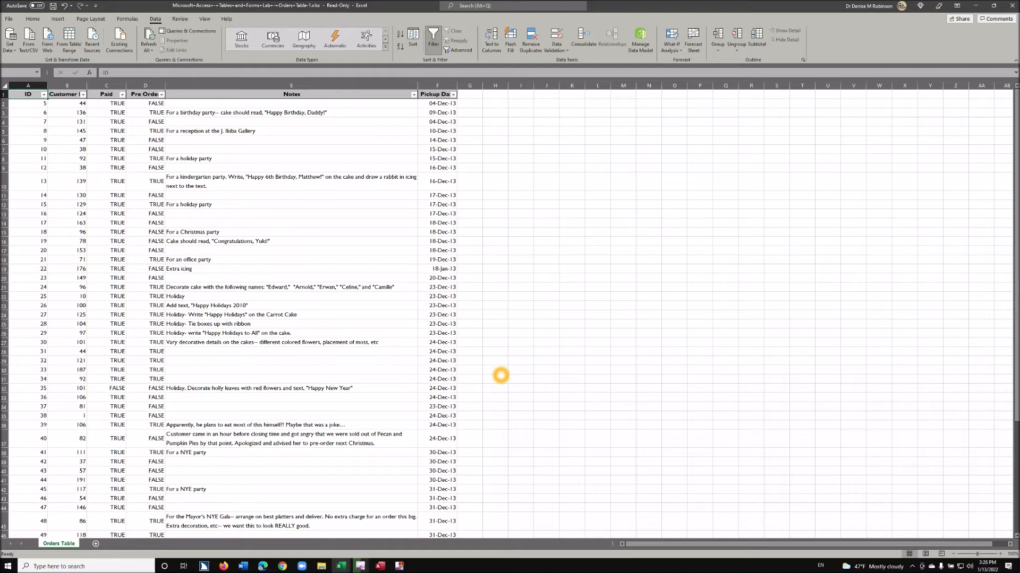
key("Right")
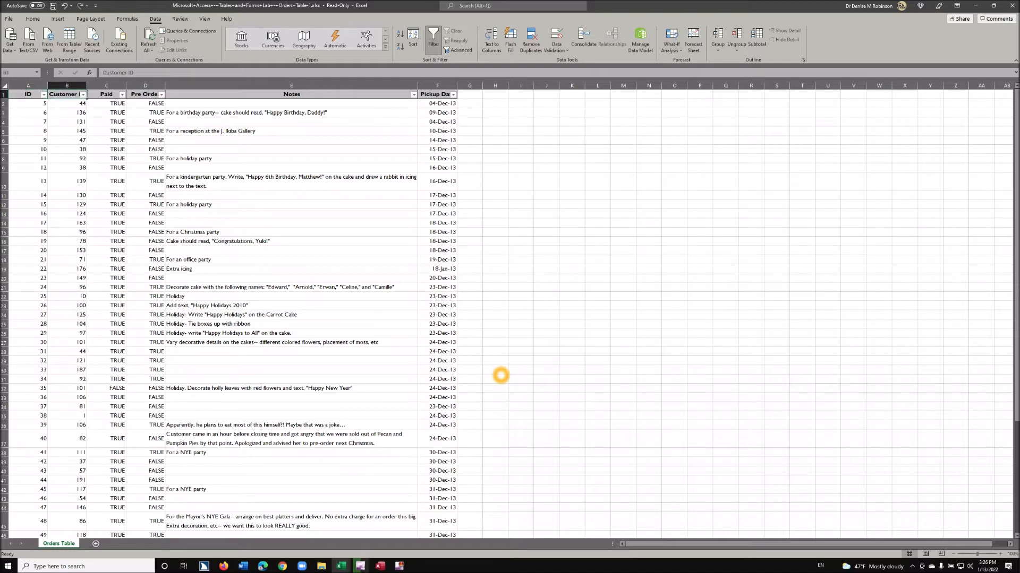
key("Right")
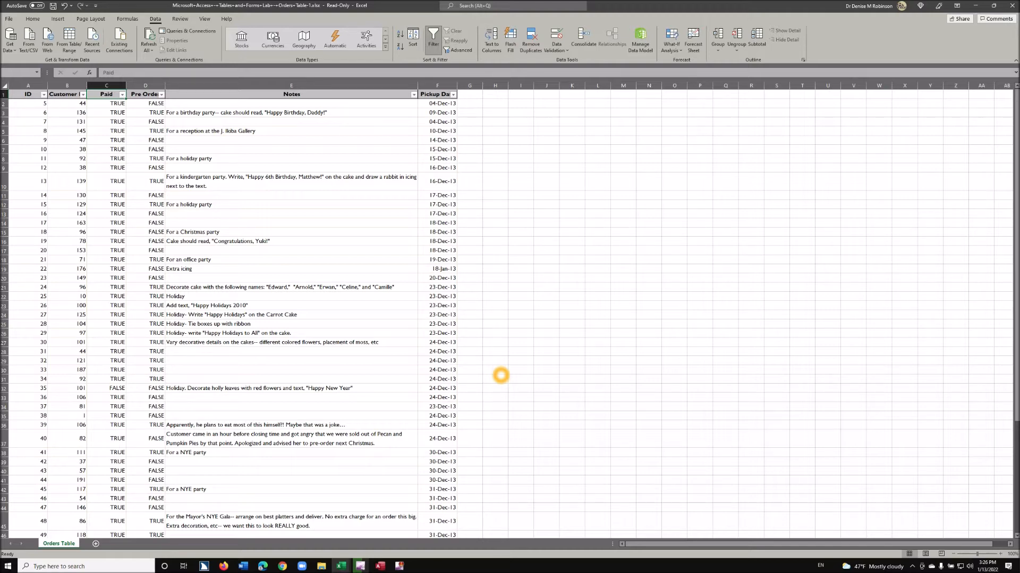
key("alt+Down")
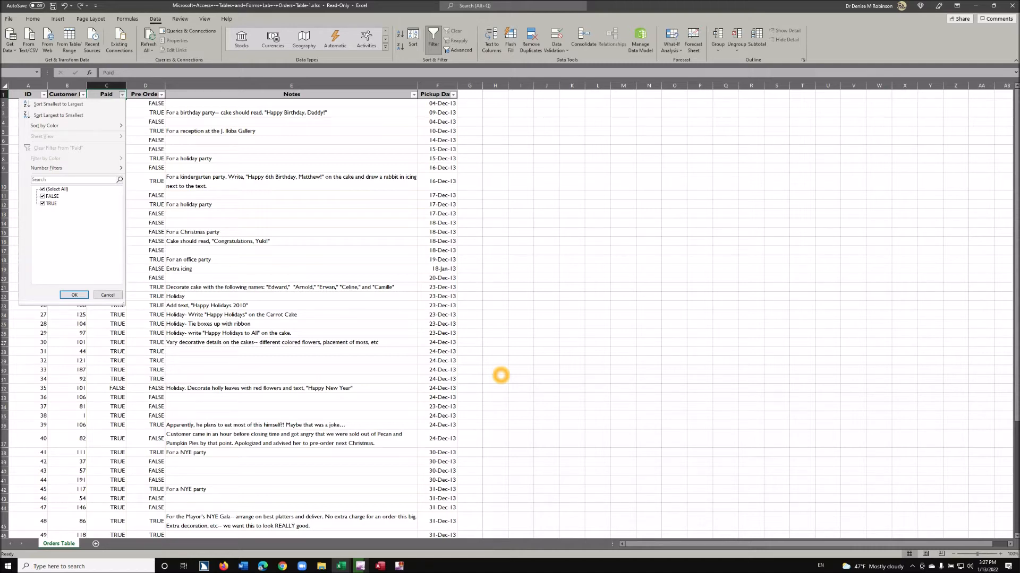
key("Down")
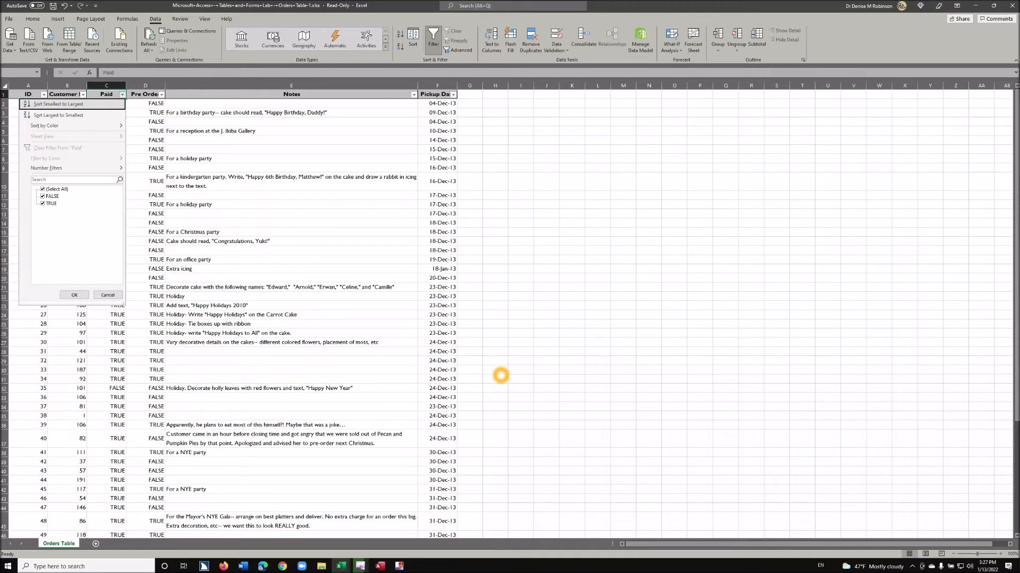
key("Escape")
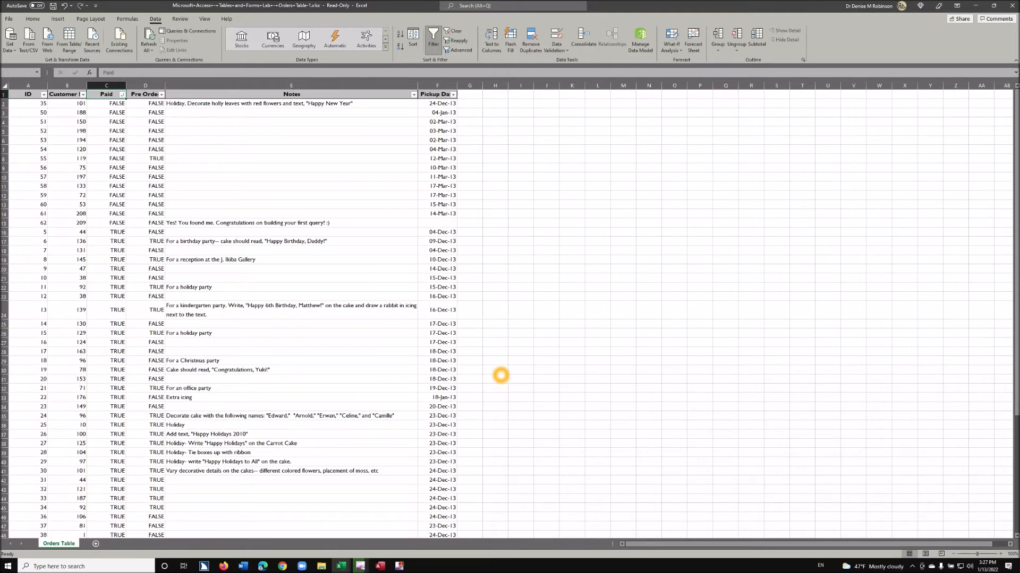
key("Down")
key("Up")
Step: Filter the Paid column to show only the orders marked TRUE
key("alt+Down")
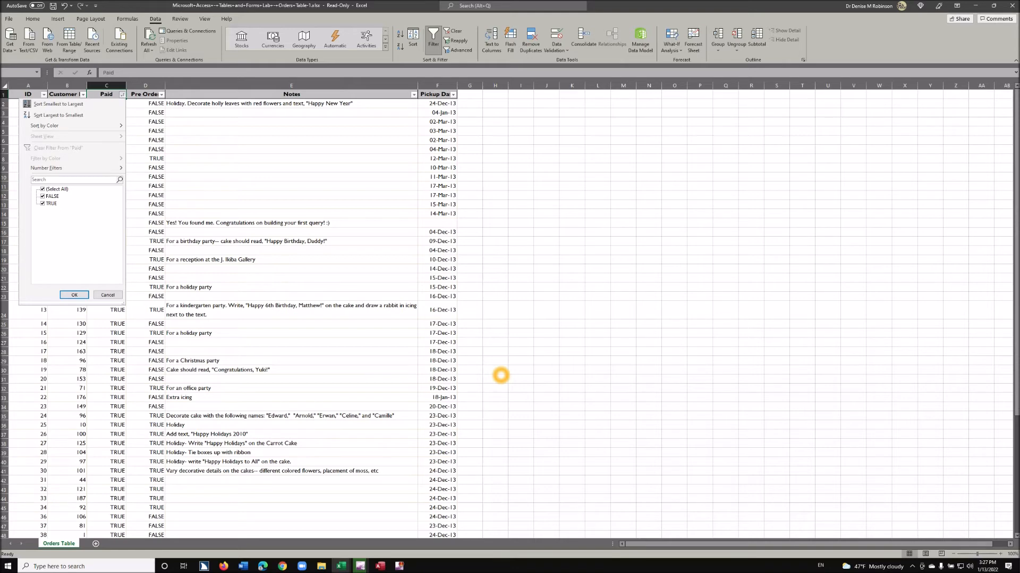
key("Down")
key("Down")
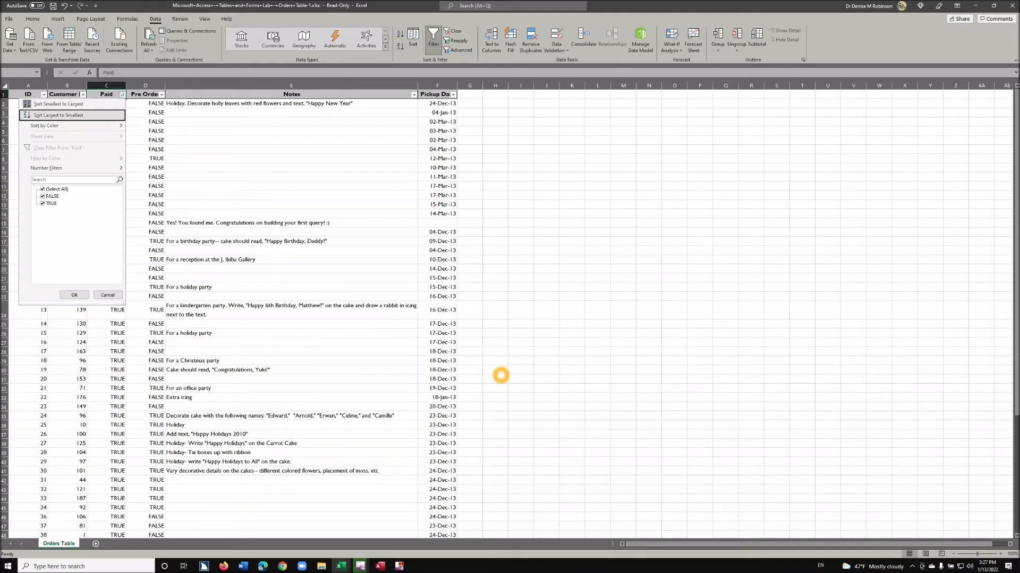
key("Down")
key("Down")
key("Down")
key("Down")
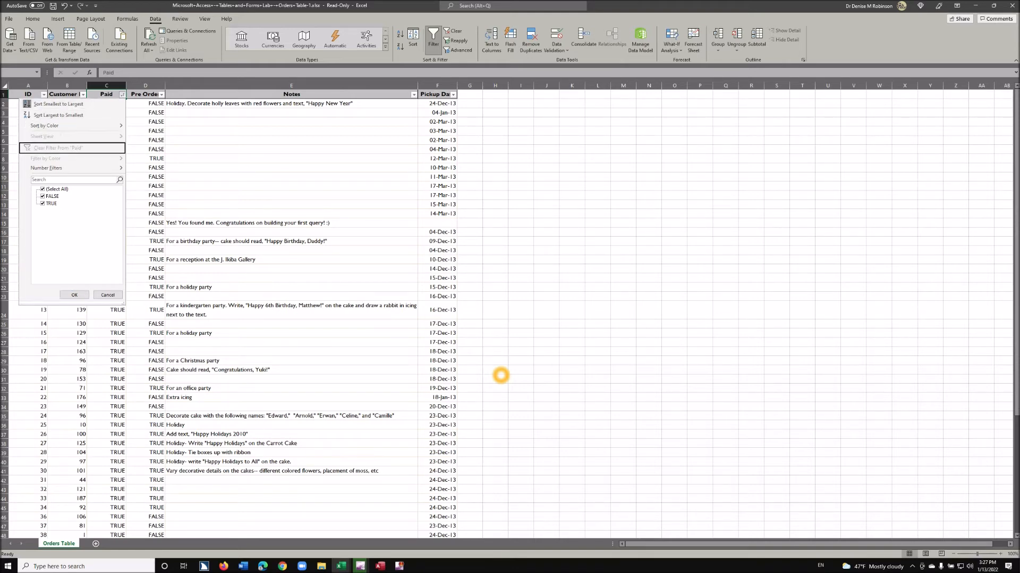
key("Down")
key("Down")
key("Down")
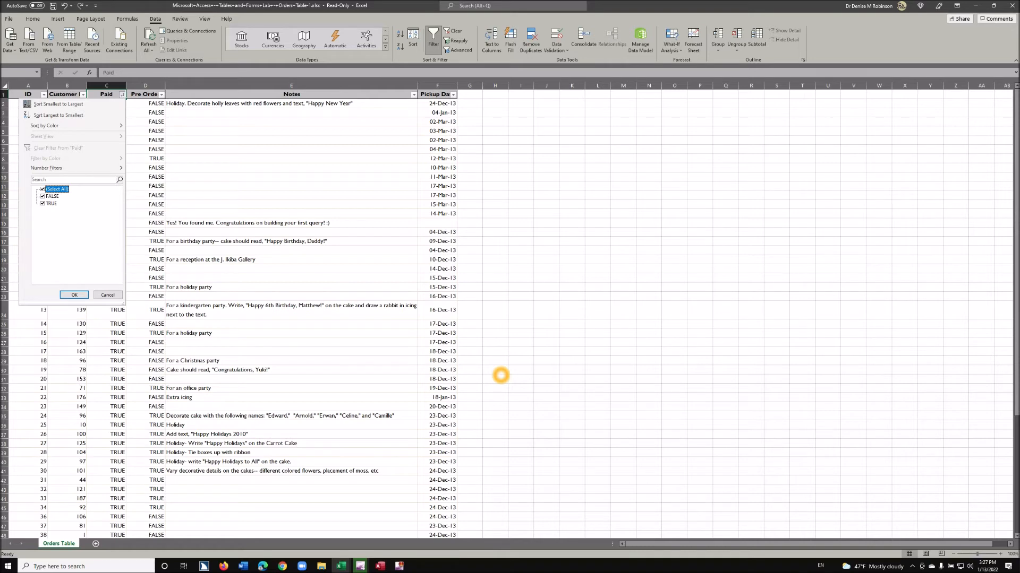
key("space")
key("Down")
key("Down")
key("space")
key("Return")
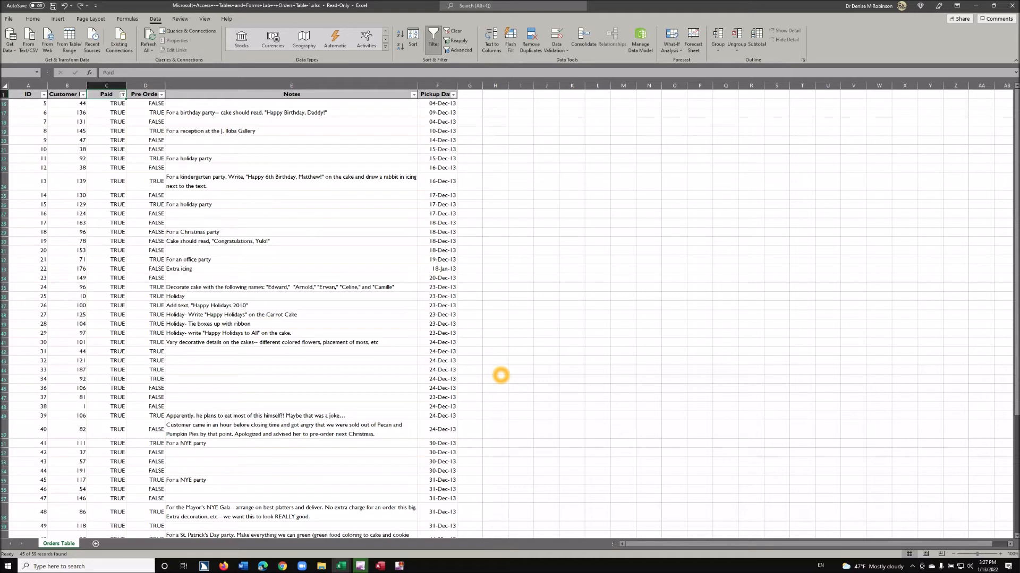
Step: Examine the sort options and the list of filter values offered for the Notes column
key("Down")
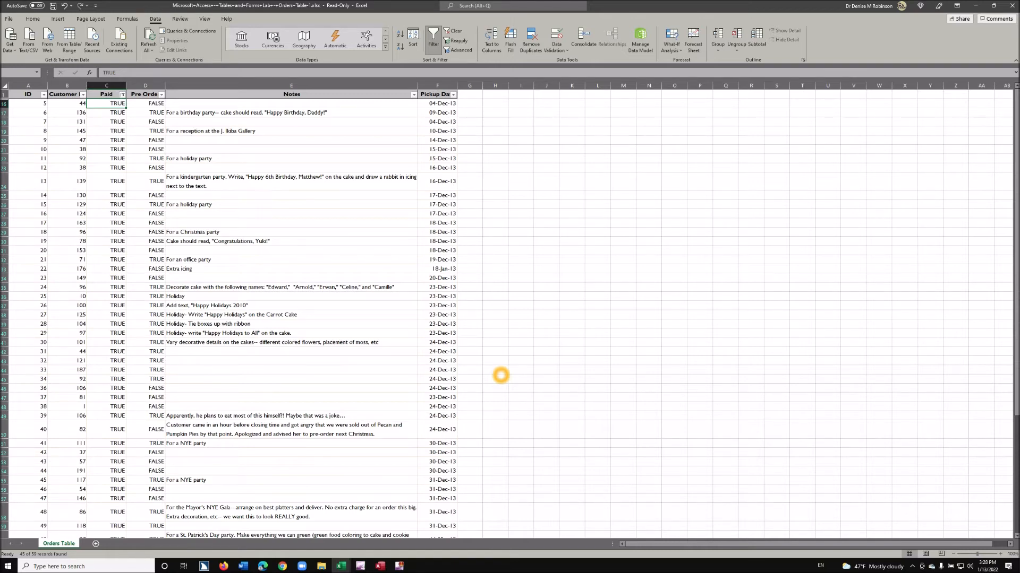
key("Right")
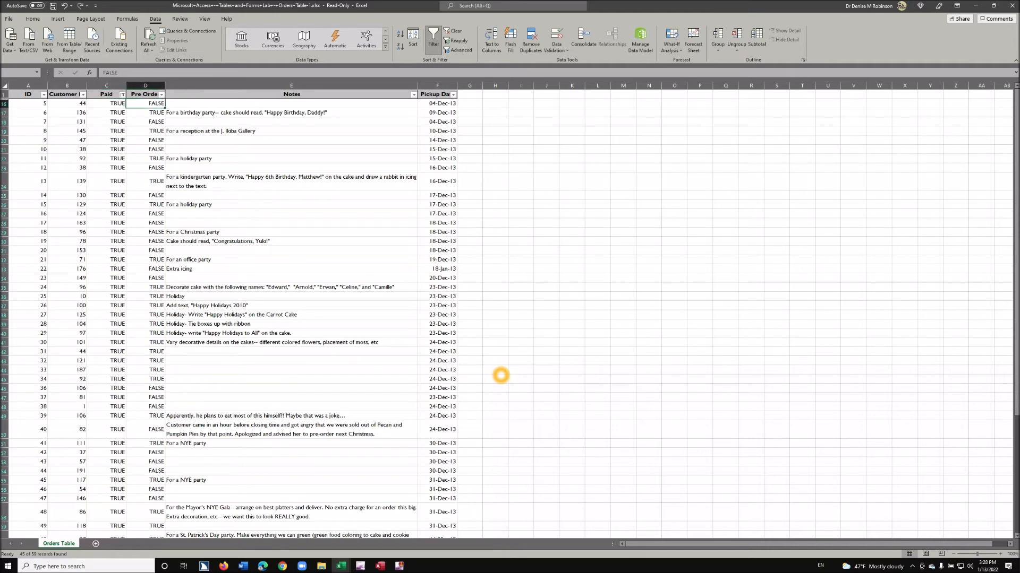
key("ctrl+Up")
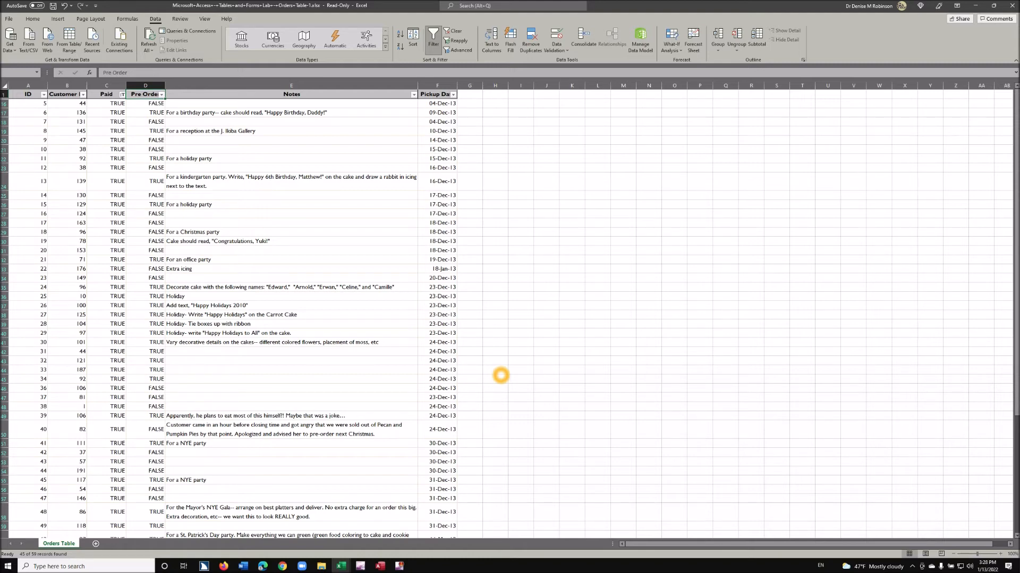
key("Right")
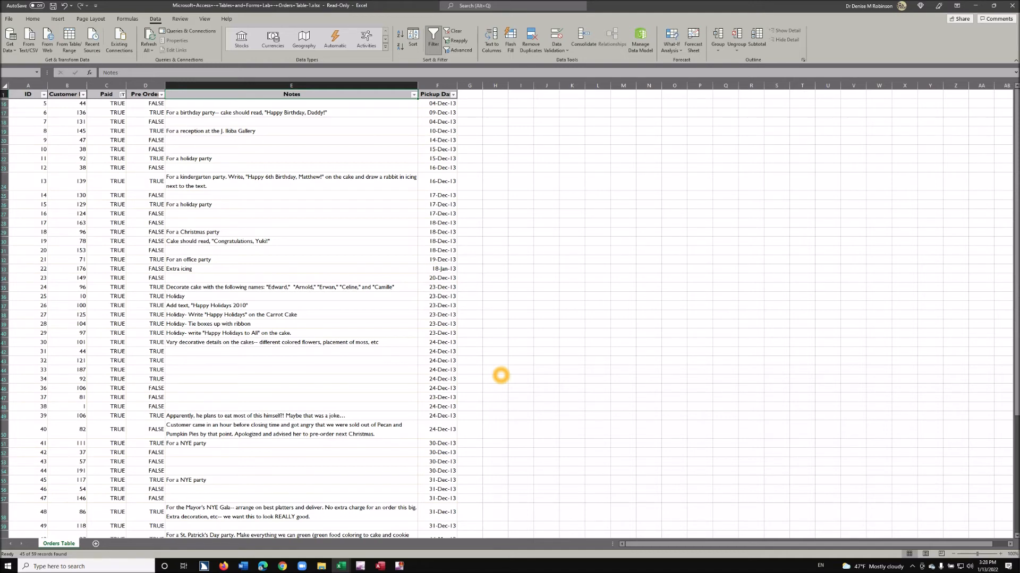
key("alt+Down")
key("Down")
key("Down")
key("Down")
key("Down")
key("Down")
key("Down")
key("Down")
key("Down")
key("Down")
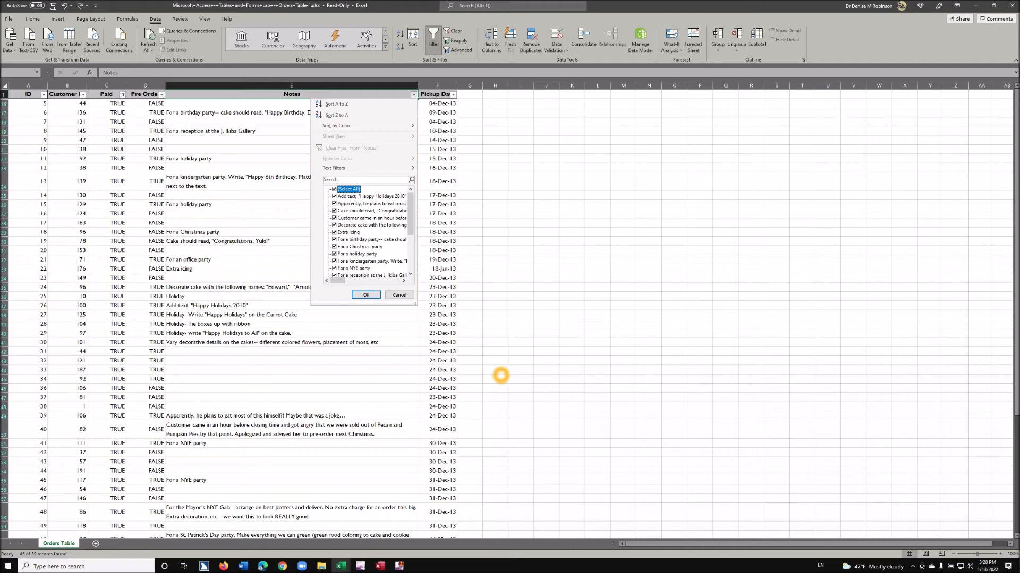
key("Down")
key("Down")
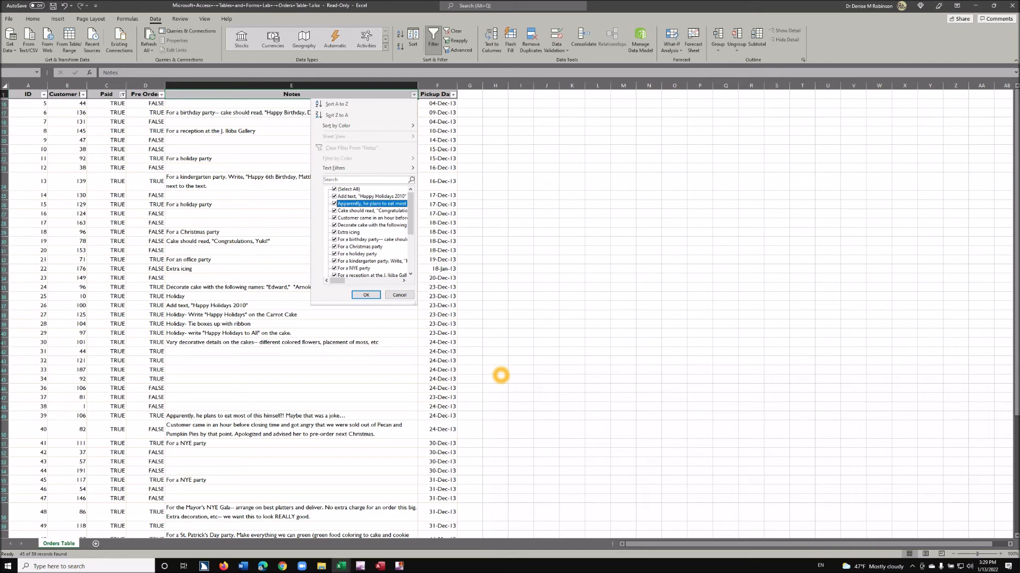
Step: Sort the filtered orders by the Notes column from A to Z
key("Up")
key("Up")
key("Up")
key("Up")
key("Up")
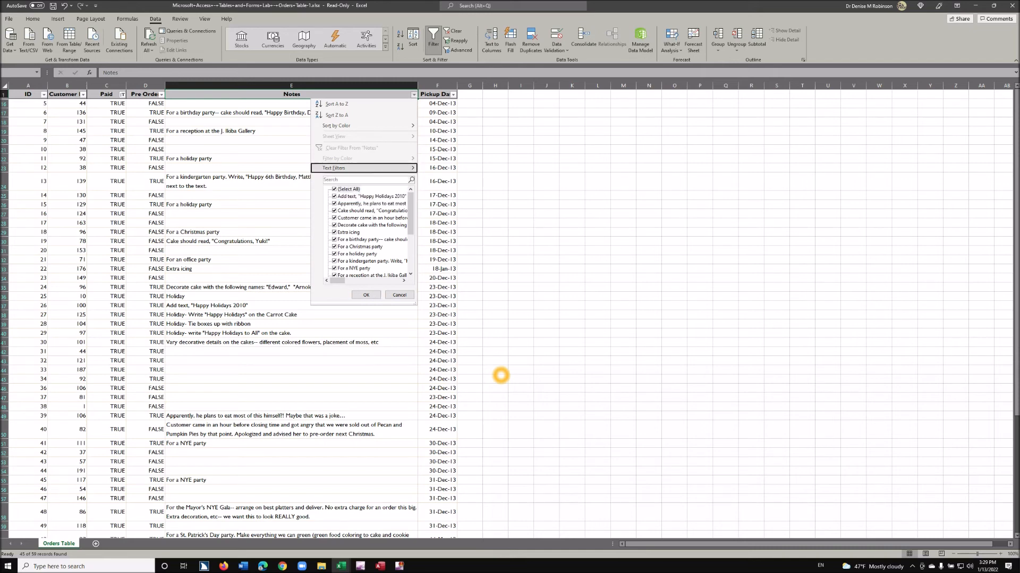
key("Up")
key("Up")
key("Up")
key("Up")
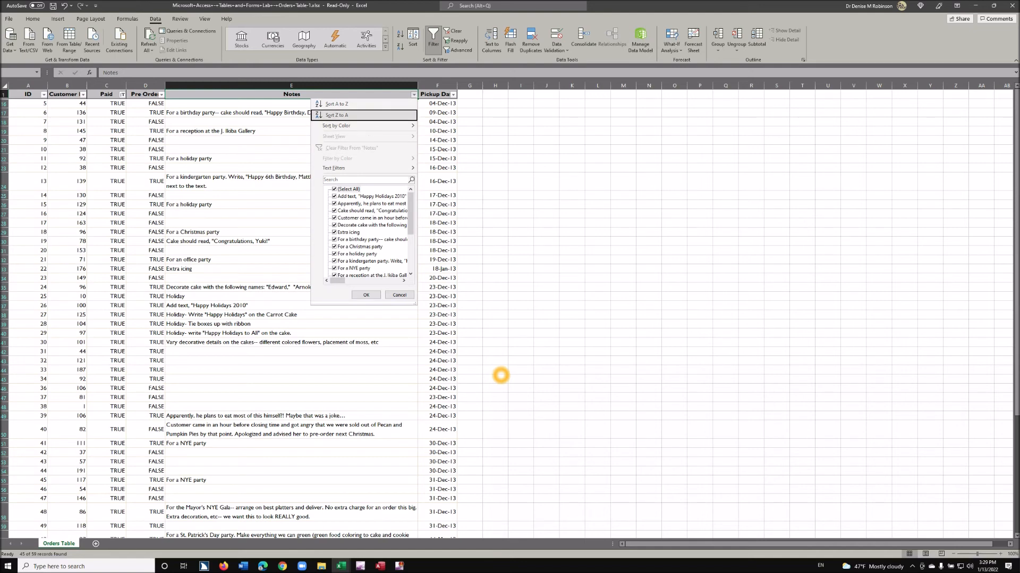
key("Up")
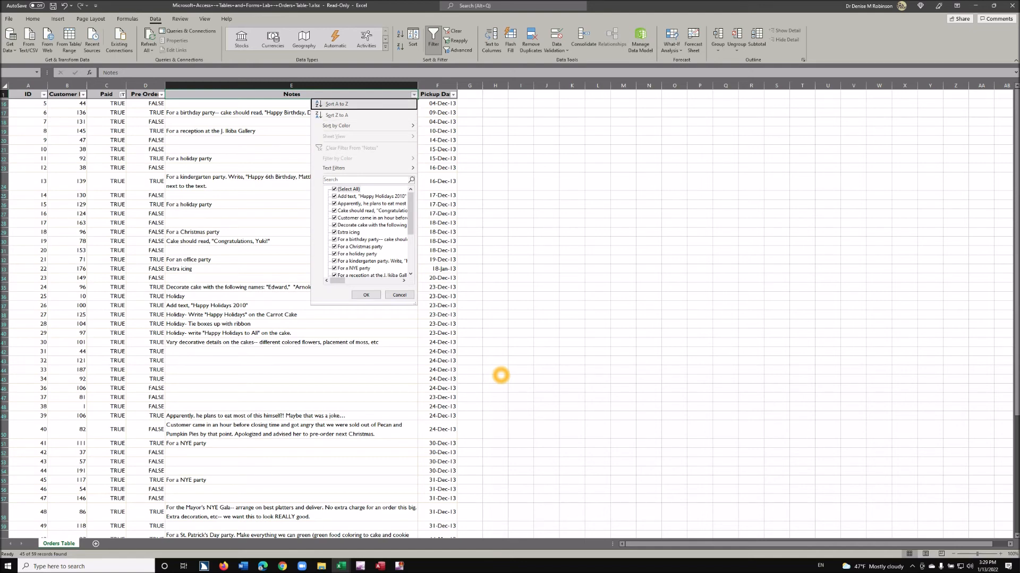
key("Escape")
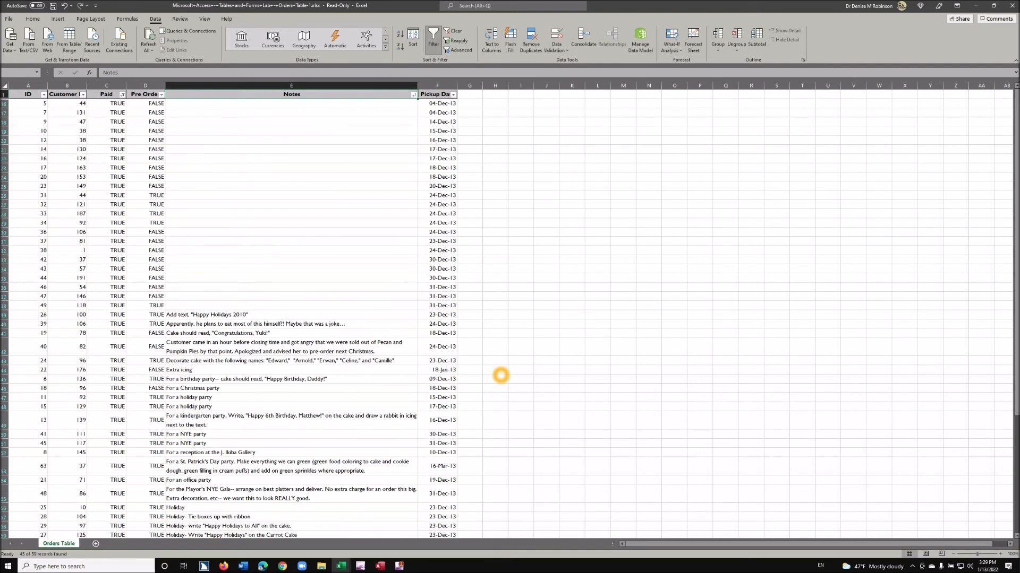
key("Down")
key("Down")
key("Down")
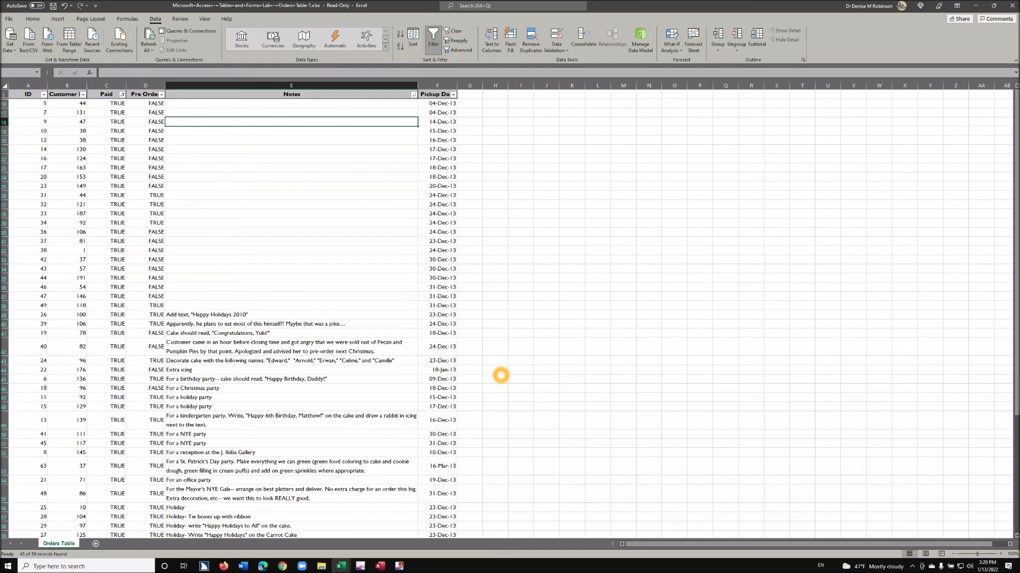
key("Up")
key("Up")
key("Up")
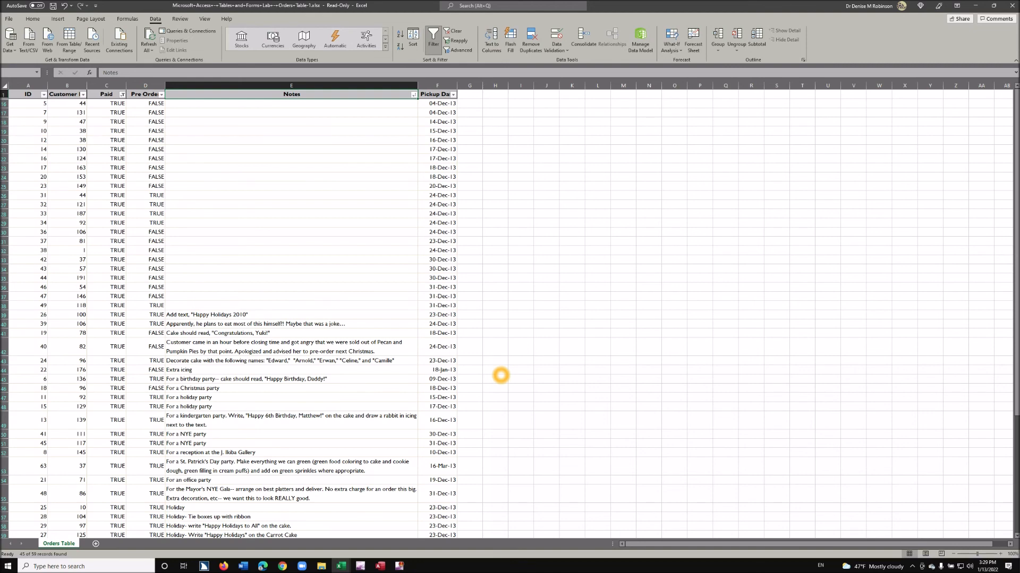
Step: Sort the filtered orders by the Notes column from Z to A
key("alt+Down")
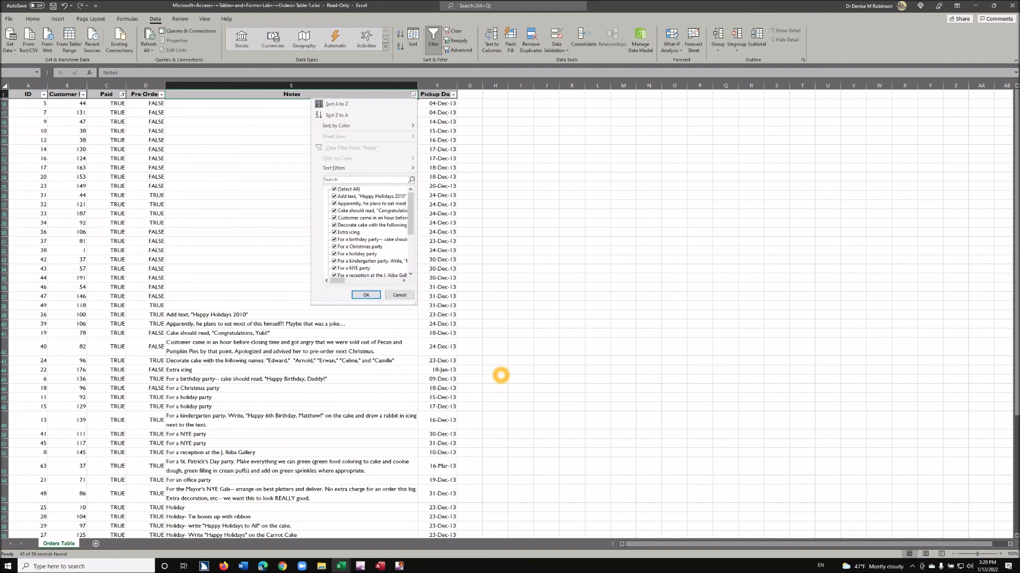
key("Down")
key("Down")
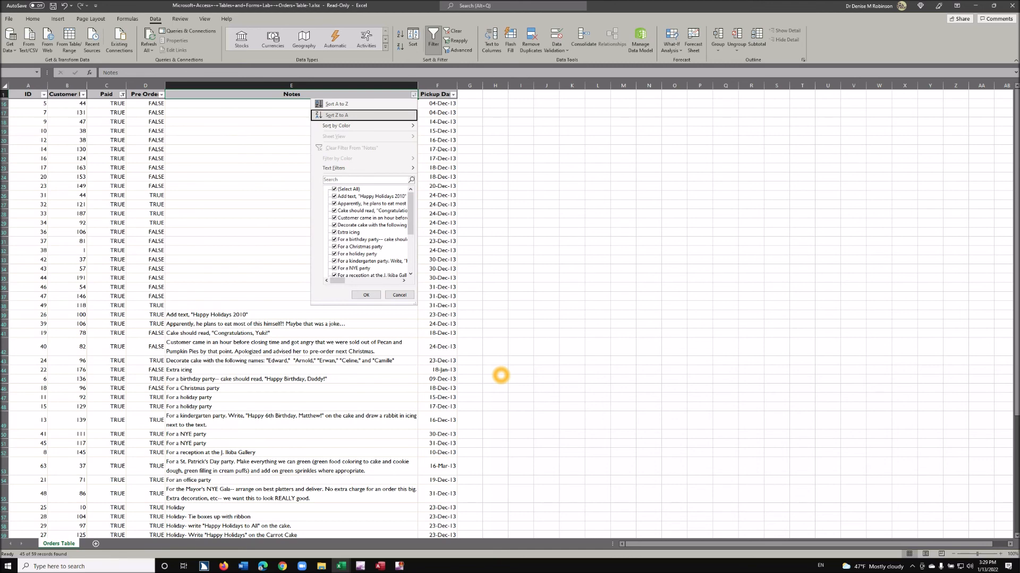
key("Escape")
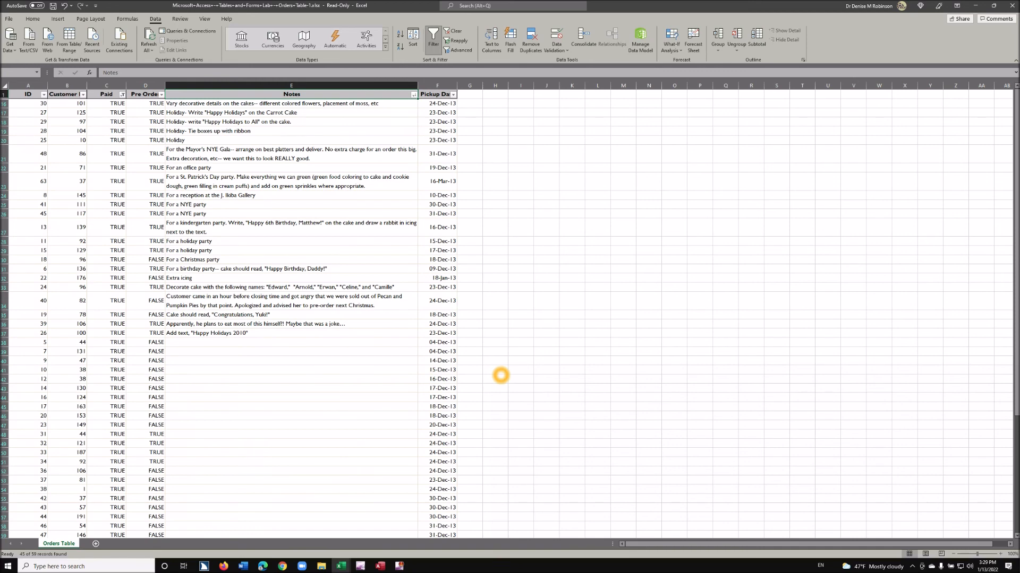
key("Down")
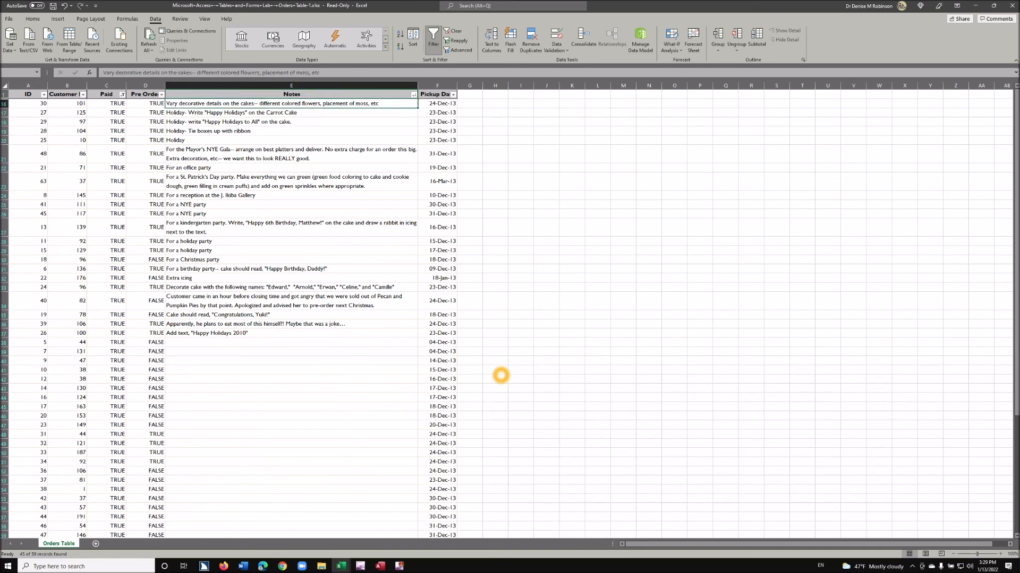
key("Down")
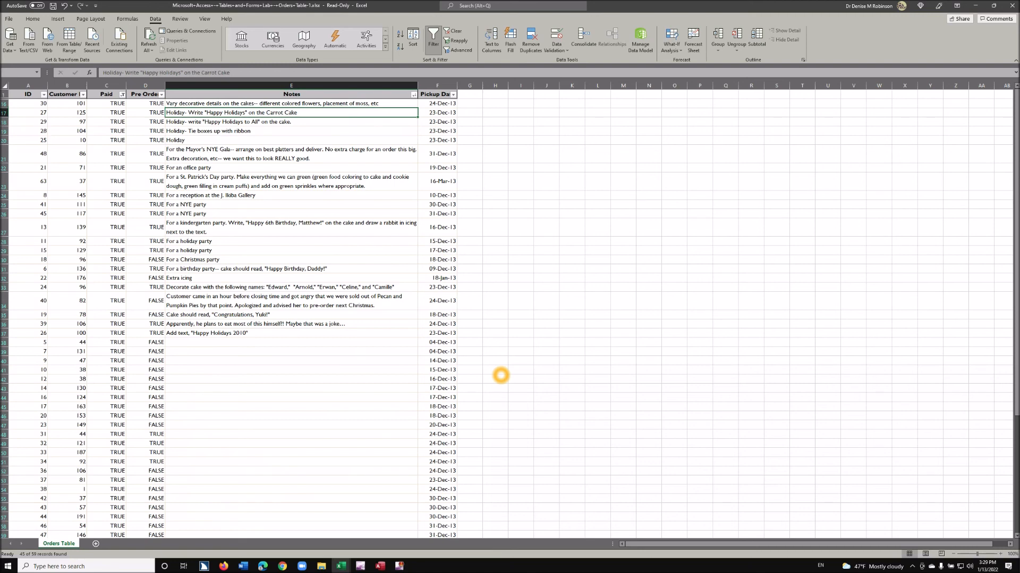